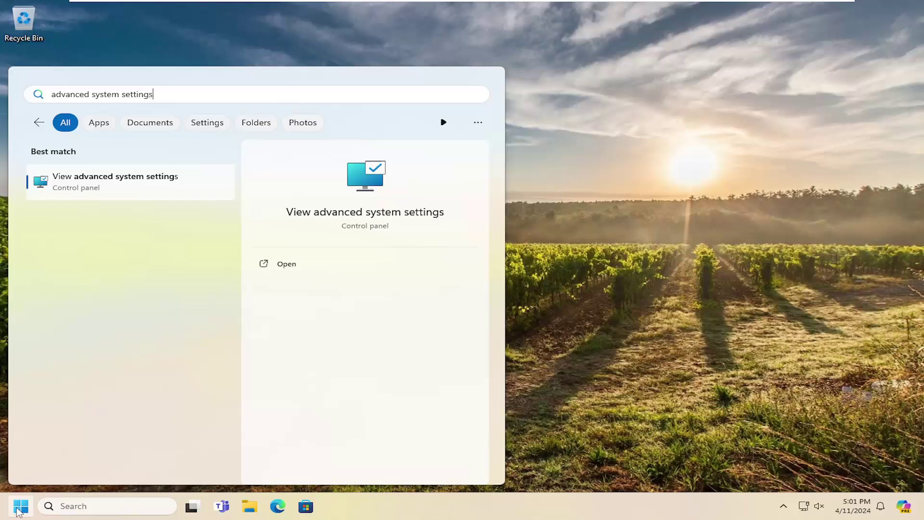
Step: Open Performance Options on its Advanced tab, showing a 1920 MB total paging file
{"action": "left_click", "coordinate": [135, 182]}
{"action": "left_click_drag", "start_coordinate": [203, 36], "coordinate": [407, 103]}
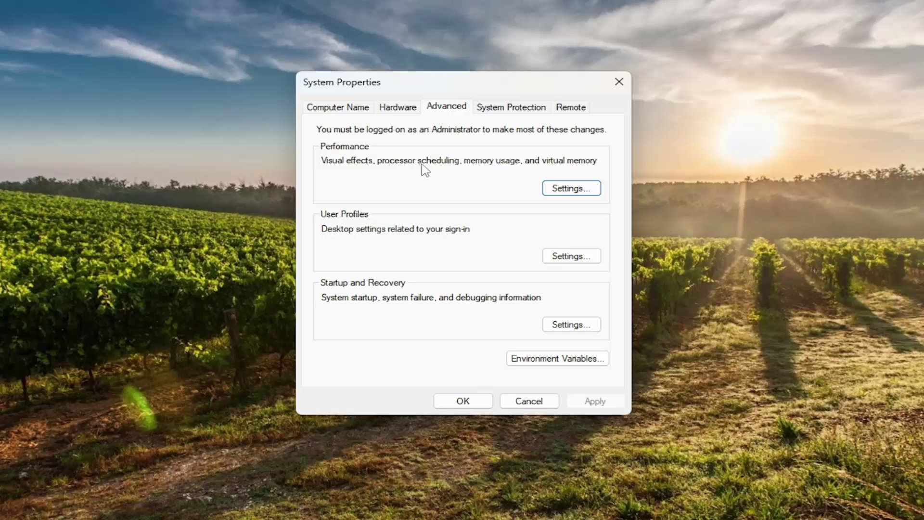
{"action": "left_click", "coordinate": [570, 188]}
{"action": "left_click_drag", "start_coordinate": [534, 126], "coordinate": [502, 85]}
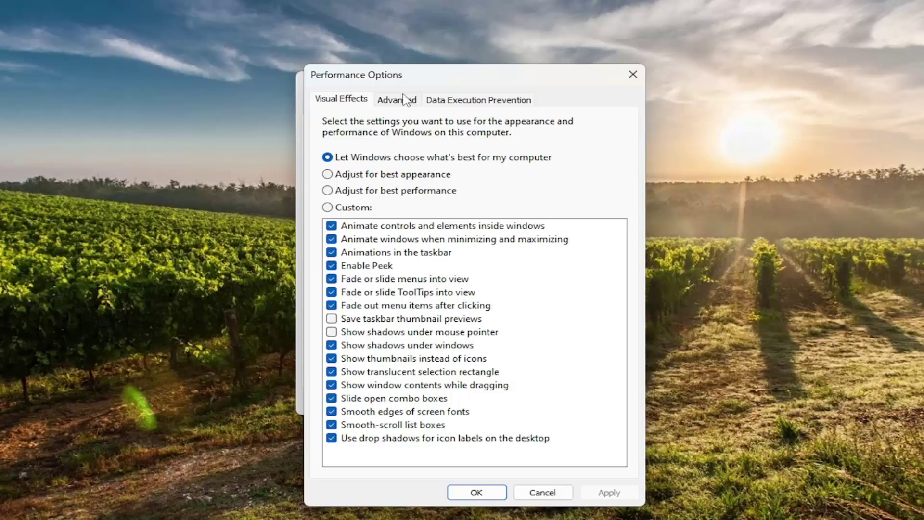
{"action": "left_click", "coordinate": [404, 99]}
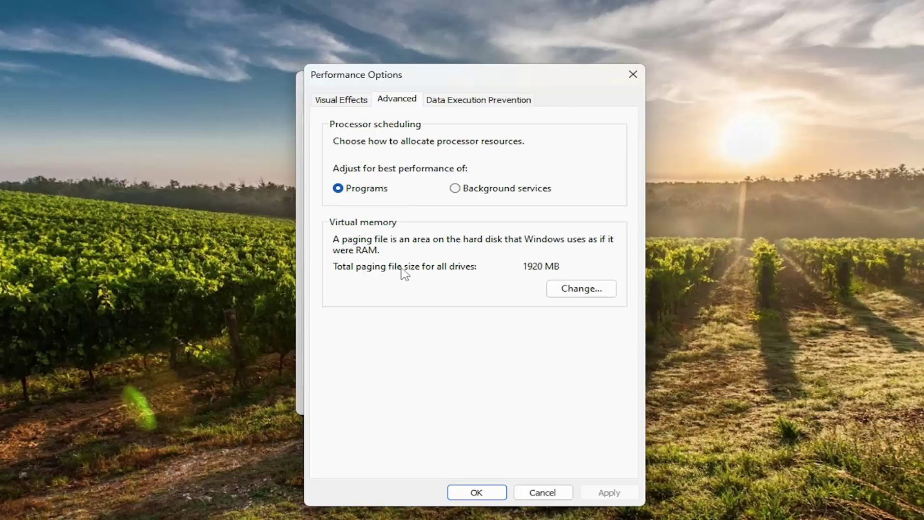
Step: In Virtual Memory, disable automatic management and set No paging file for drive C:
{"action": "left_click", "coordinate": [581, 289]}
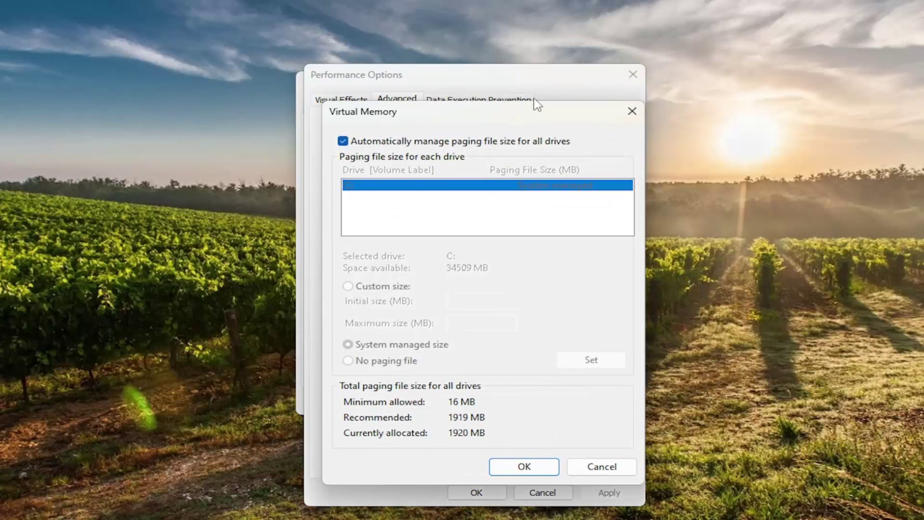
{"action": "left_click_drag", "start_coordinate": [519, 116], "coordinate": [516, 97]}
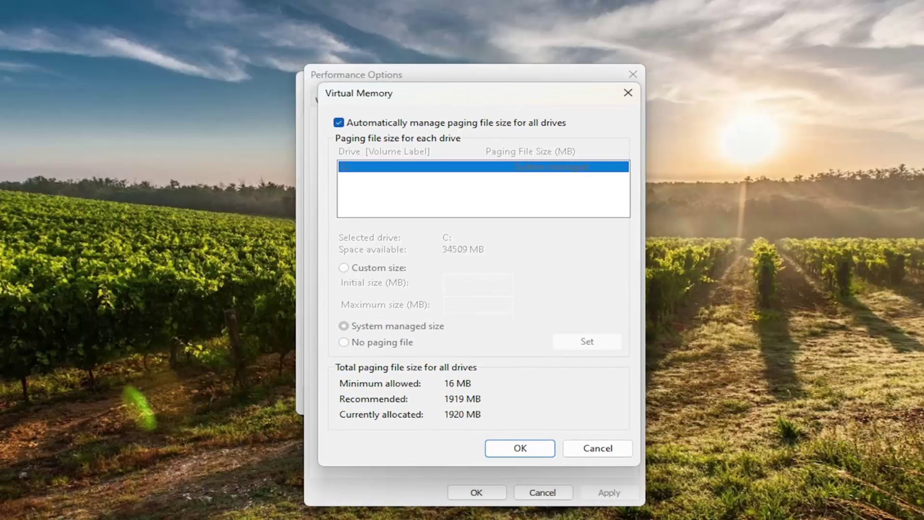
{"action": "left_click", "coordinate": [348, 125]}
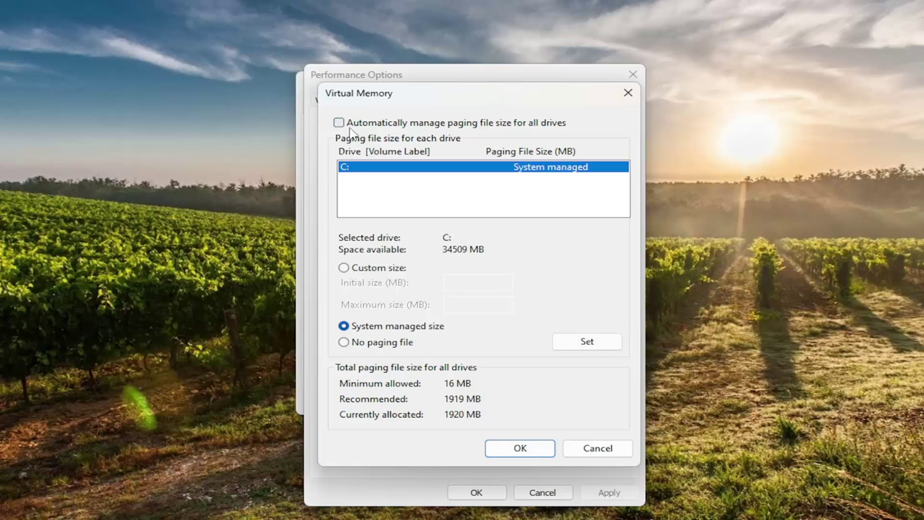
{"action": "left_click", "coordinate": [352, 268]}
{"action": "left_click", "coordinate": [345, 343]}
{"action": "left_click", "coordinate": [537, 450]}
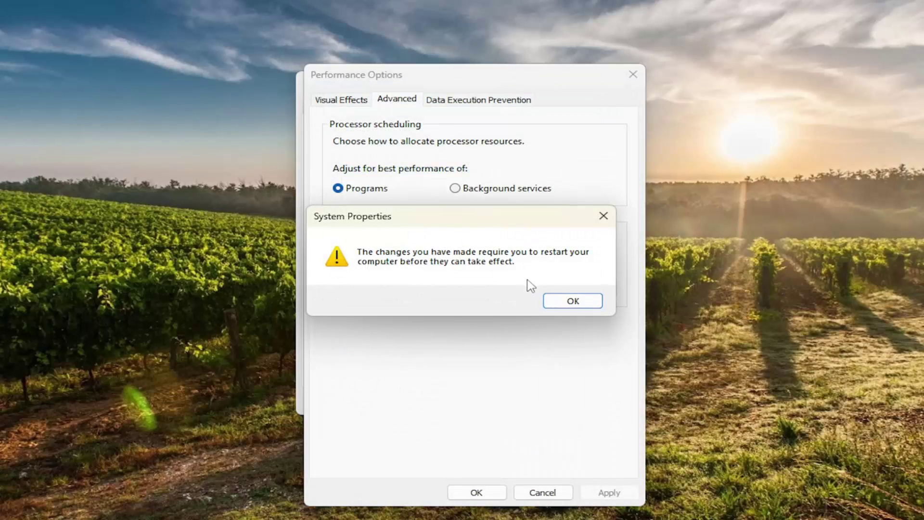
{"action": "left_click", "coordinate": [572, 302]}
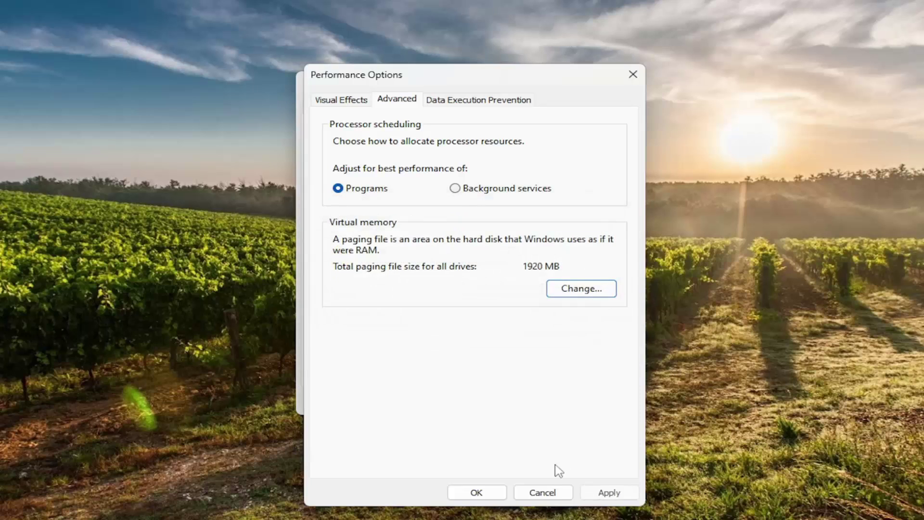
Step: Apply and close Performance Options and System Properties, declining the restart for now
{"action": "left_click", "coordinate": [608, 492]}
{"action": "left_click", "coordinate": [491, 493]}
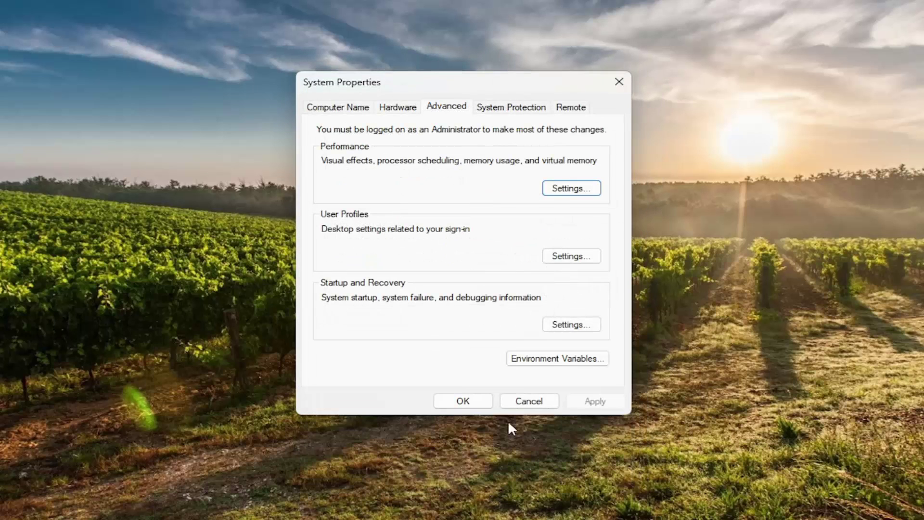
{"action": "left_click", "coordinate": [474, 402]}
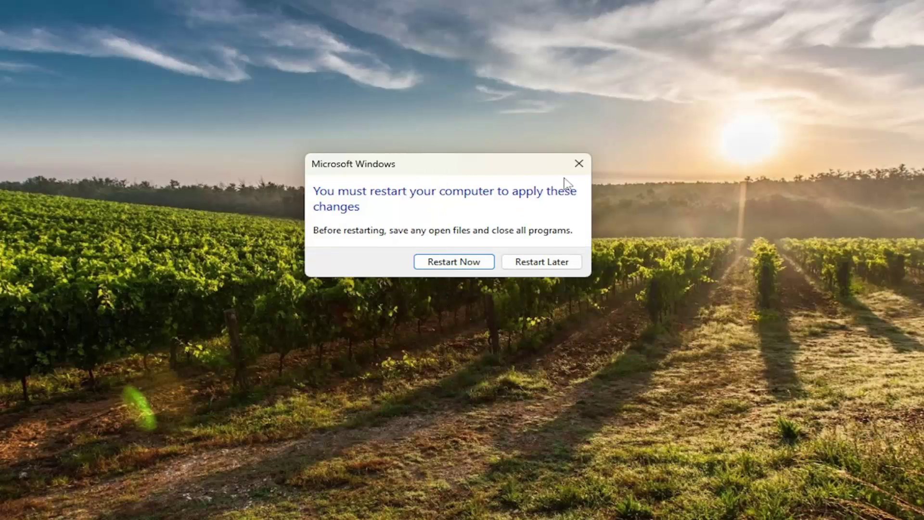
{"action": "left_click", "coordinate": [579, 163]}
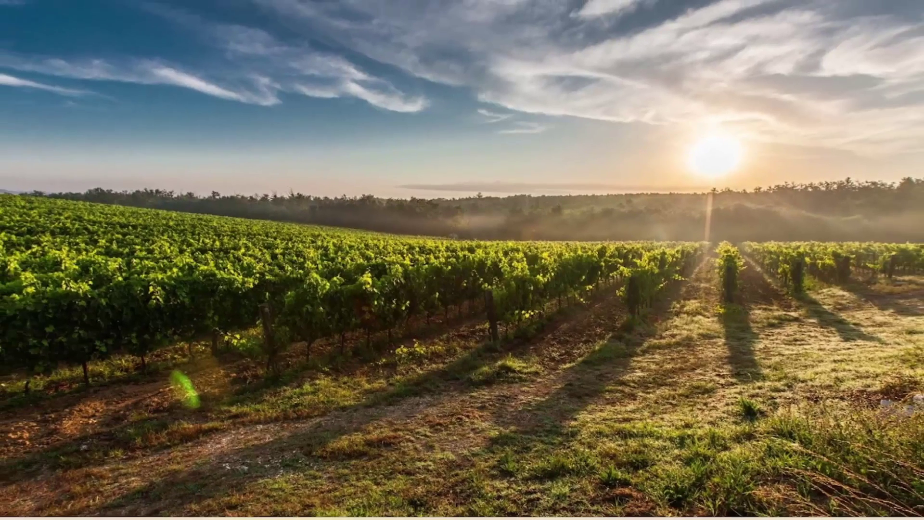
Step: Launch Command Prompt as administrator from a 'cmd' Start search, approving the UAC prompt
{"action": "left_click", "coordinate": [14, 507]}
{"action": "type", "text": "cmd"}
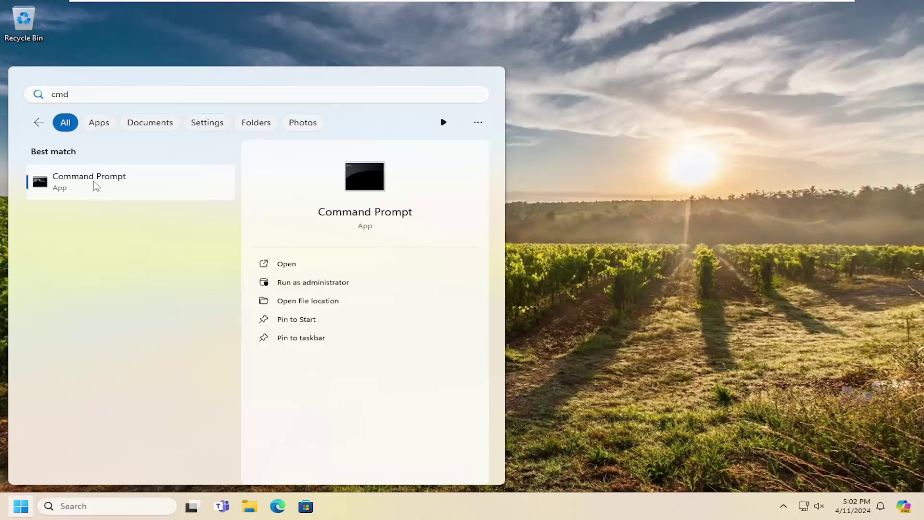
{"action": "right_click", "coordinate": [97, 186]}
{"action": "left_click", "coordinate": [145, 195]}
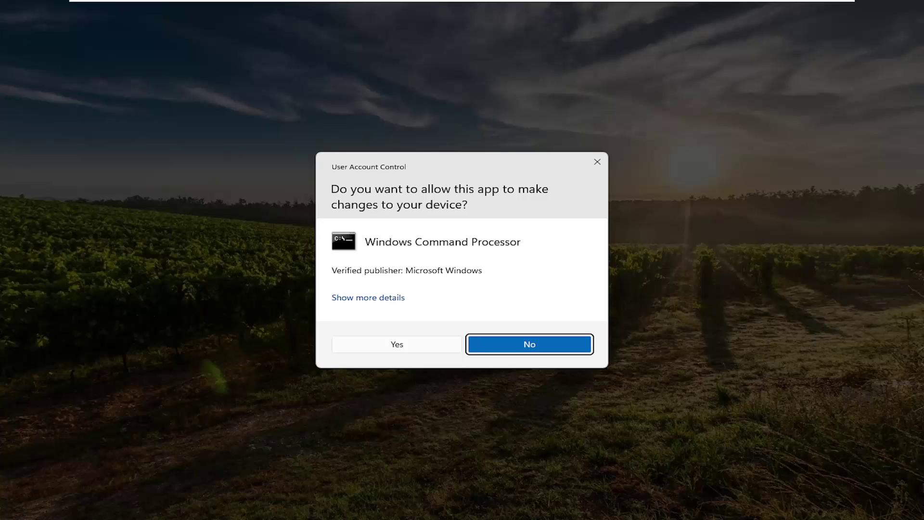
{"action": "left_click", "coordinate": [417, 341]}
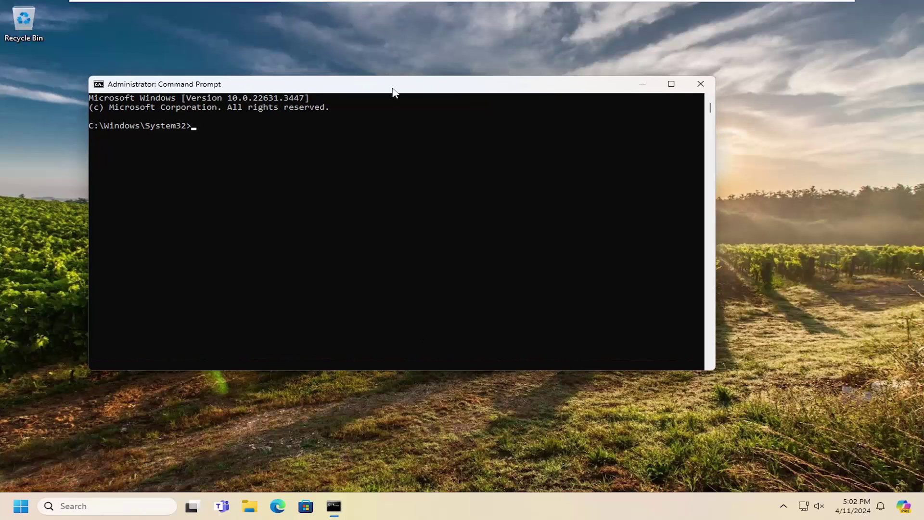
{"action": "left_click_drag", "start_coordinate": [393, 91], "coordinate": [439, 106]}
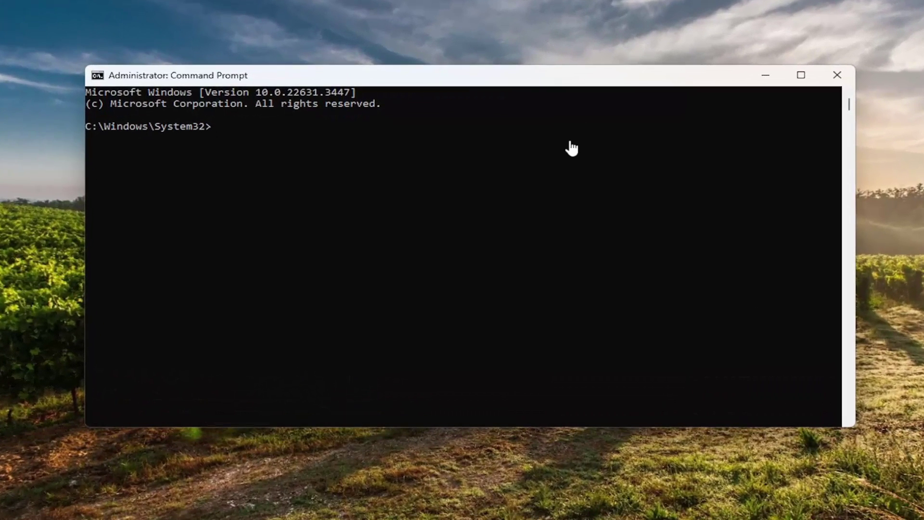
Step: Paste and run Dism /Online /Cleanup-Image /RestoreHealth until the restore completes successfully
{"action": "right_click", "coordinate": [449, 78]}
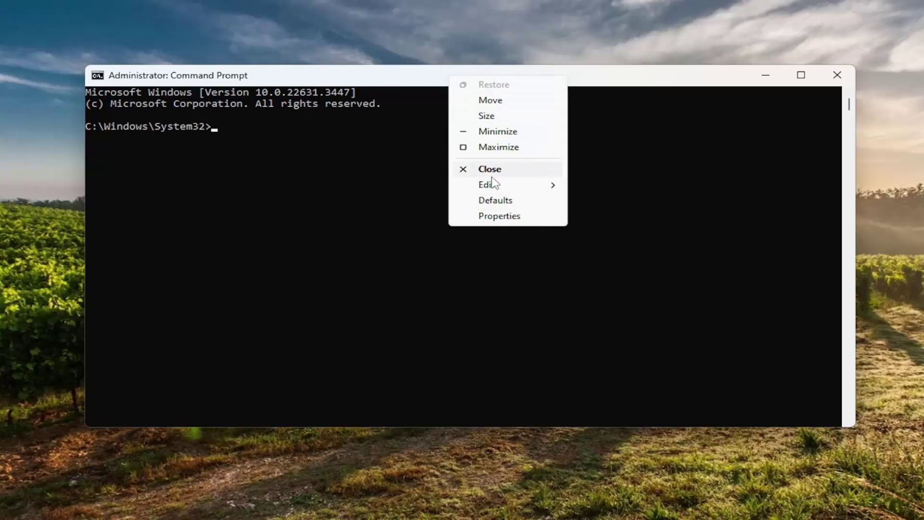
{"action": "mouse_move", "coordinate": [505, 189]}
{"action": "left_click", "coordinate": [596, 215]}
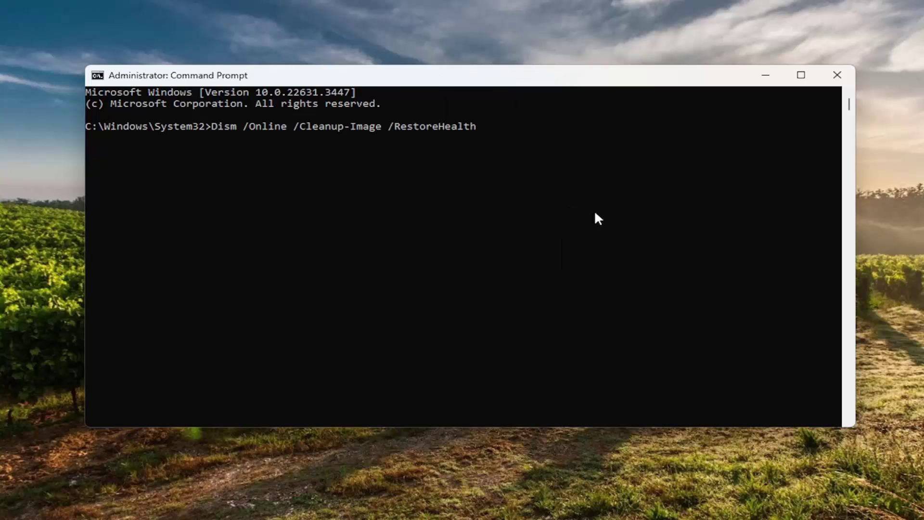
{"action": "key", "text": "Return"}
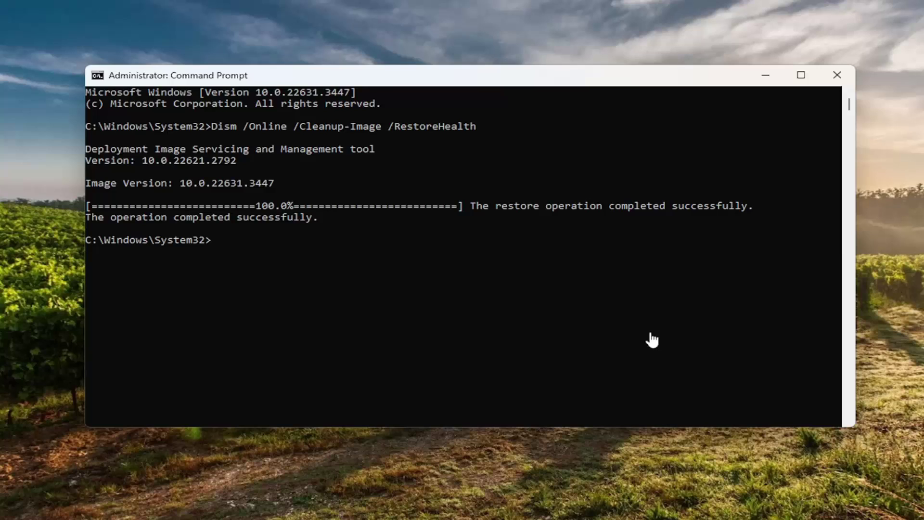
Step: Paste and run sfc /scannow, which reaches 100% with no integrity violations found
{"action": "right_click", "coordinate": [428, 74]}
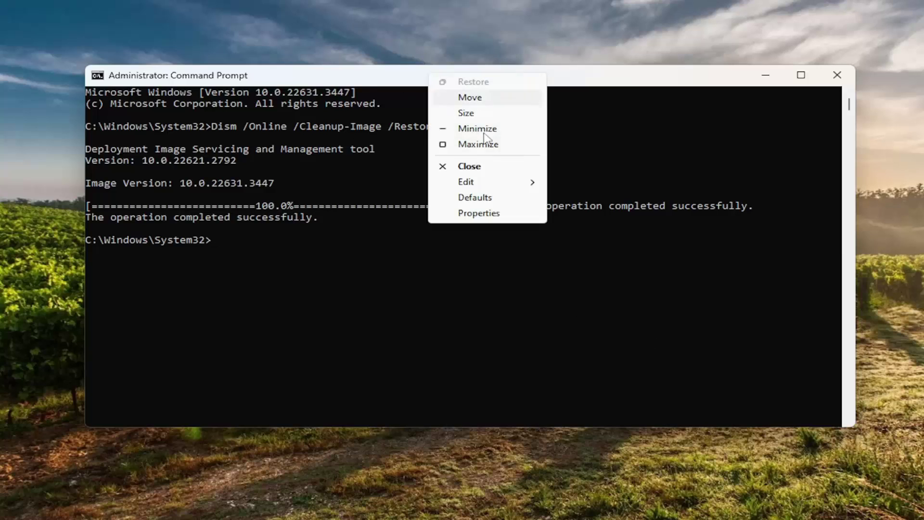
{"action": "mouse_move", "coordinate": [496, 186]}
{"action": "left_click", "coordinate": [584, 212]}
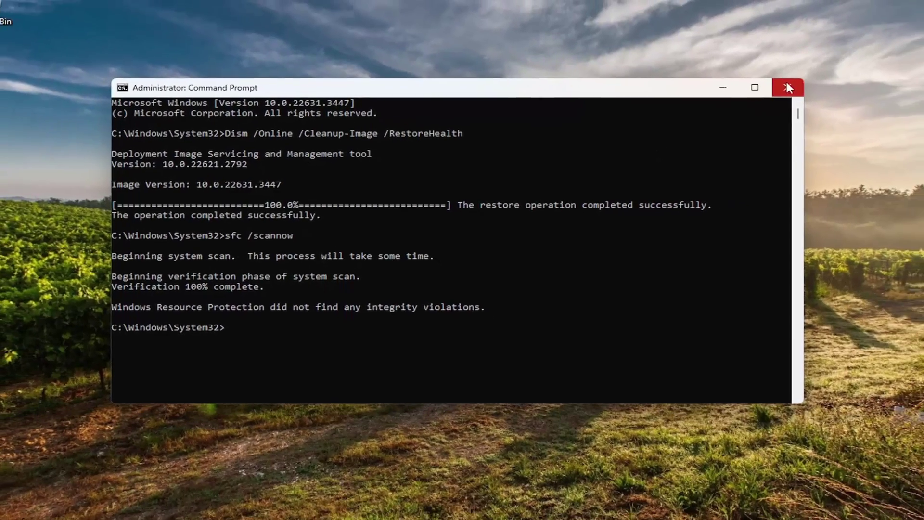
Step: Close Command Prompt and restart Windows from the Start button's Shut down or sign out menu
{"action": "left_click", "coordinate": [788, 89]}
{"action": "right_click", "coordinate": [20, 505]}
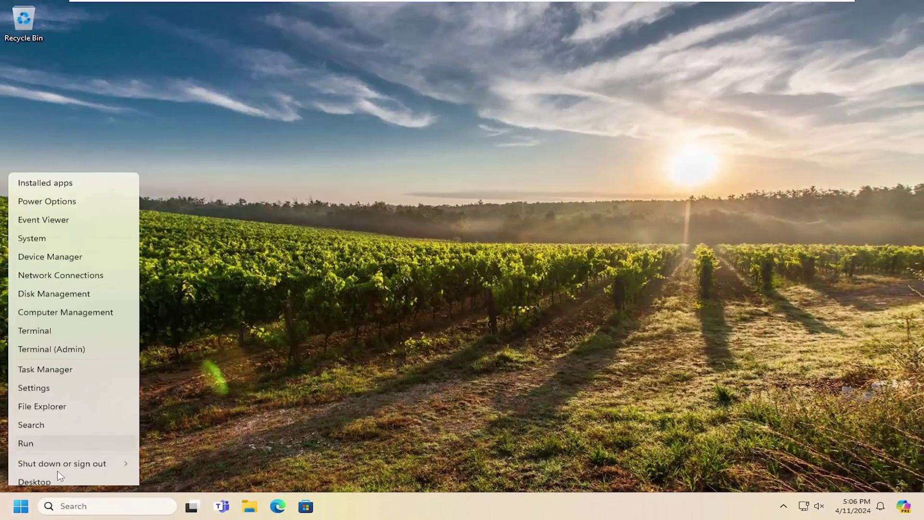
{"action": "mouse_move", "coordinate": [77, 456]}
{"action": "left_click", "coordinate": [162, 454]}
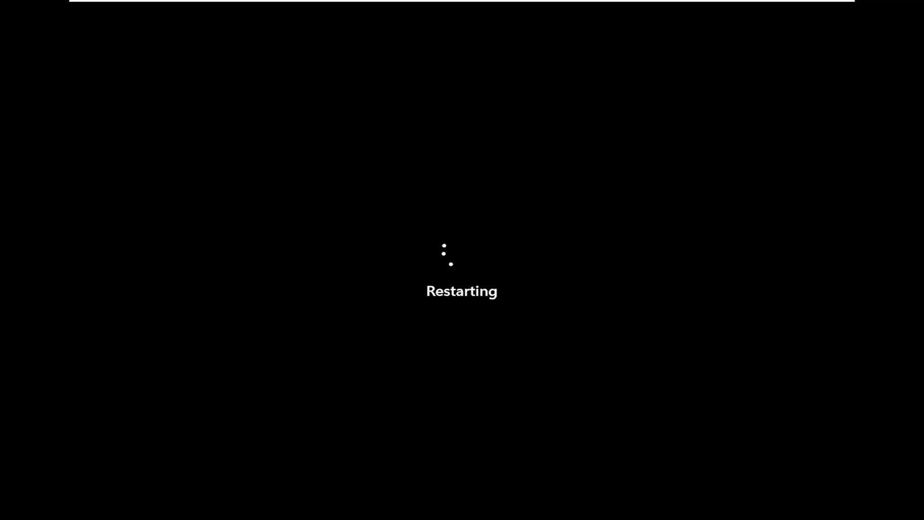